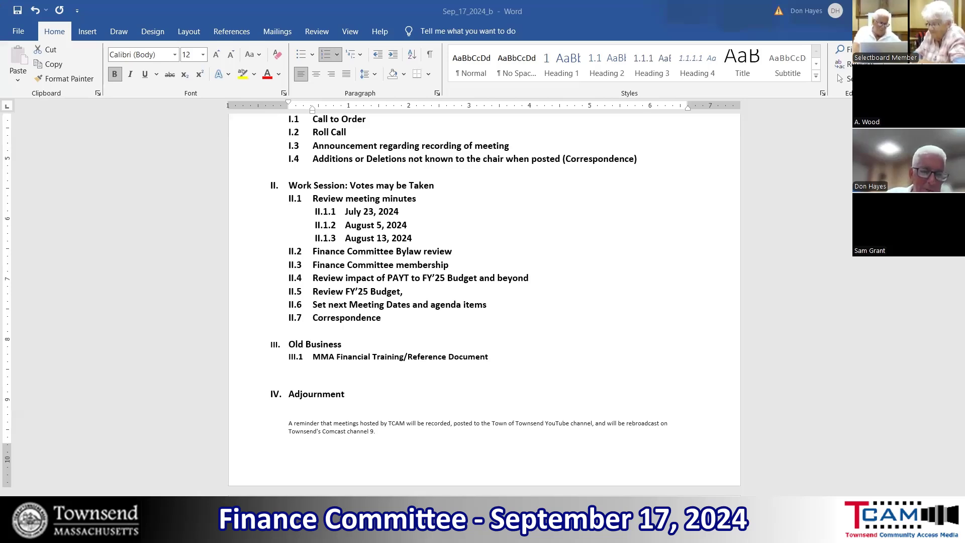
Switch to Excel by opening the recent Calculations workbook.
key("super")
type("ex")
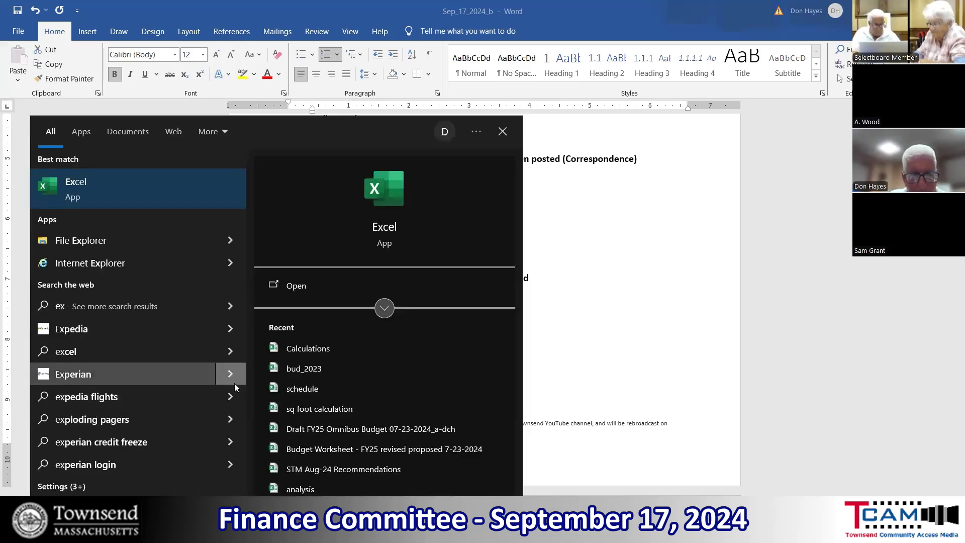
left_click(295, 349)
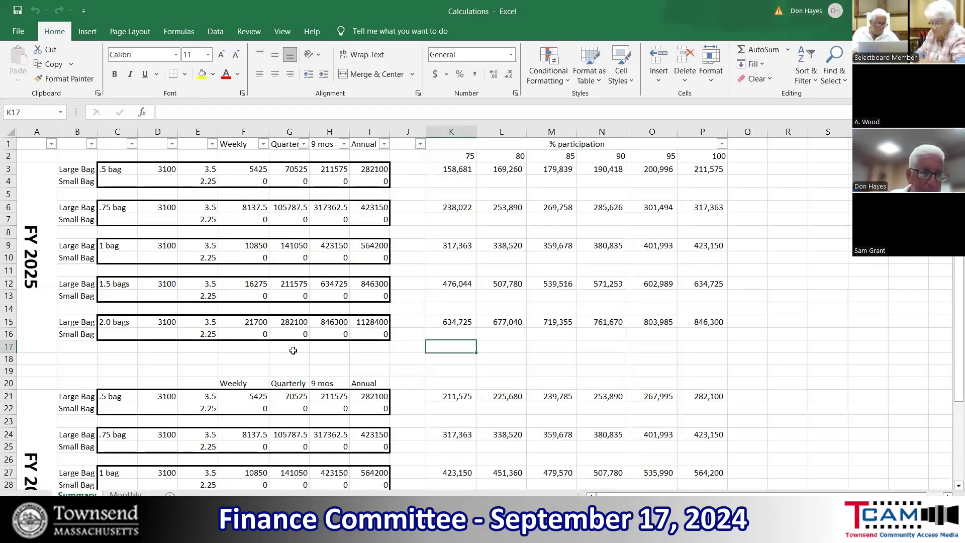
Examine the FY 2025 large and small bag scenarios on the Summary sheet at a readable size.
left_click(276, 235)
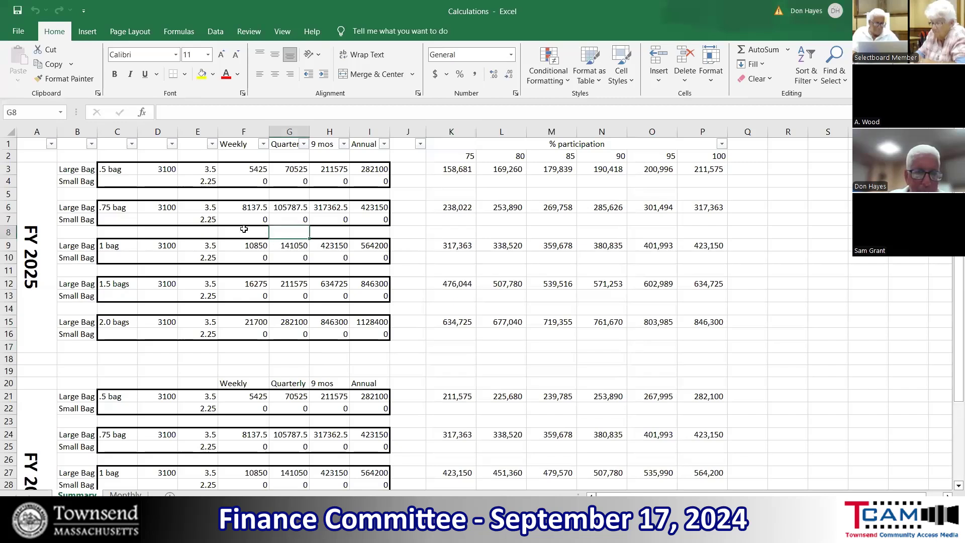
left_click(216, 218)
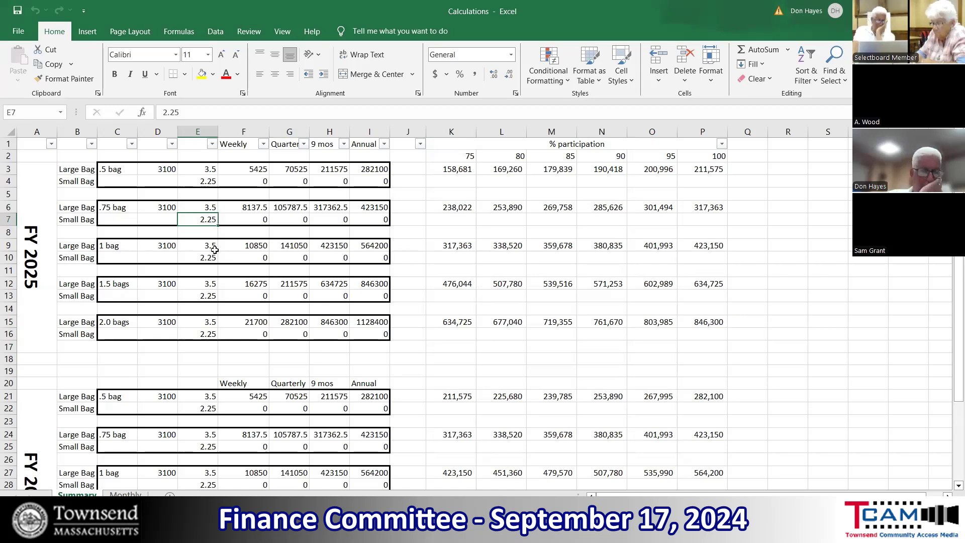
scroll(209, 229, "up", 2)
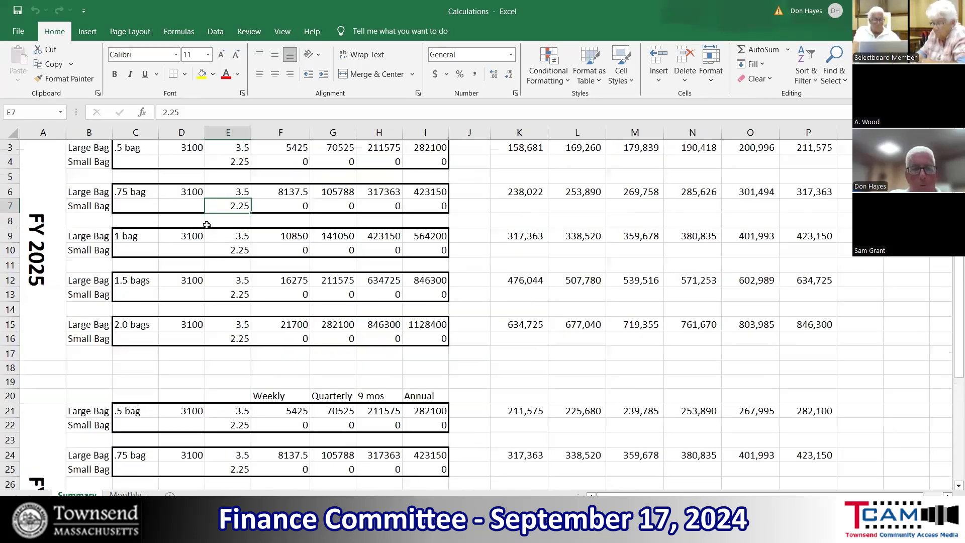
scroll(952, 400, "up", 3)
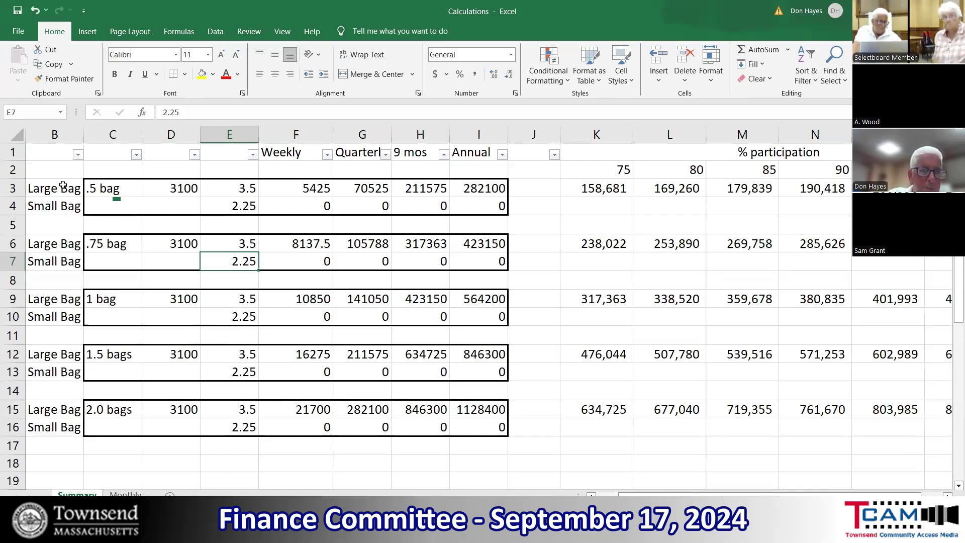
scroll(75, 188, "down", 1)
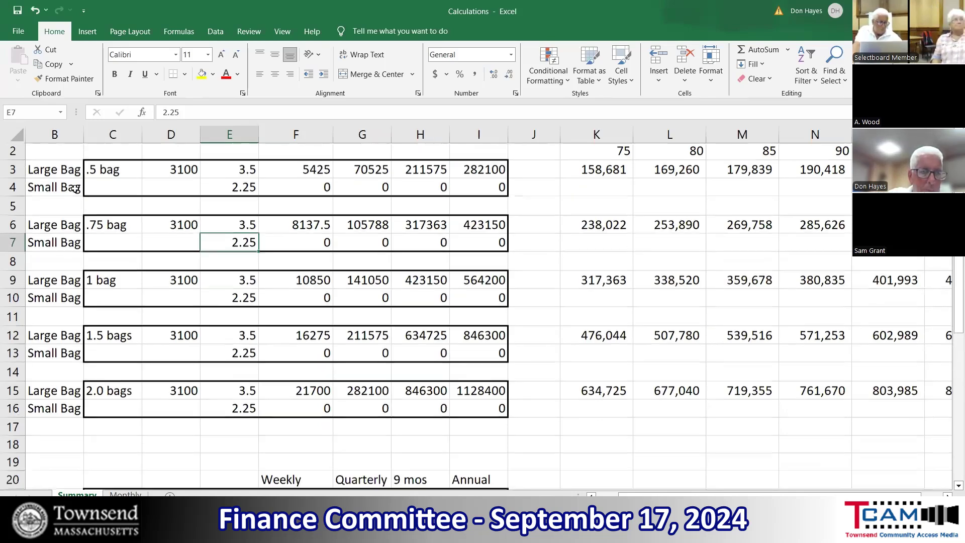
scroll(75, 189, "down", 2)
scroll(75, 188, "up", 2)
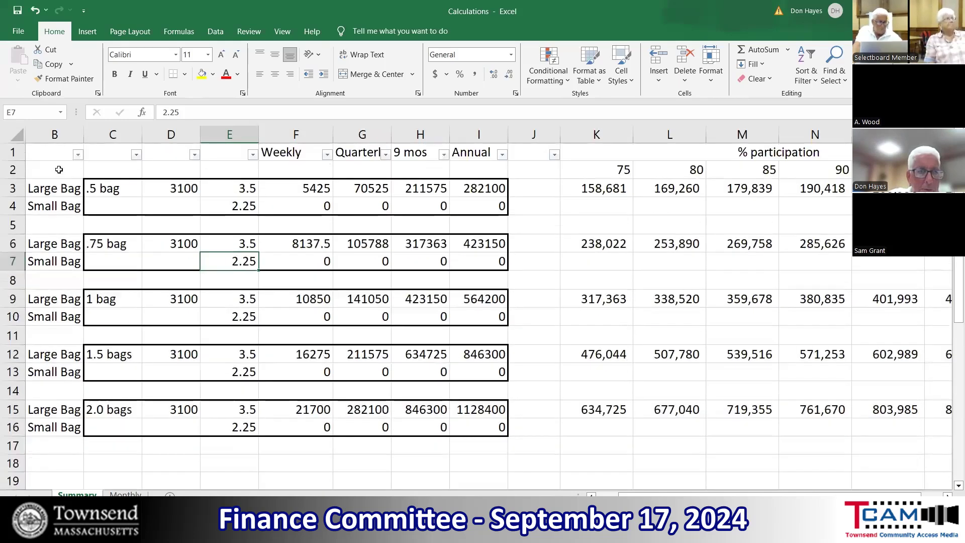
left_click(13, 170)
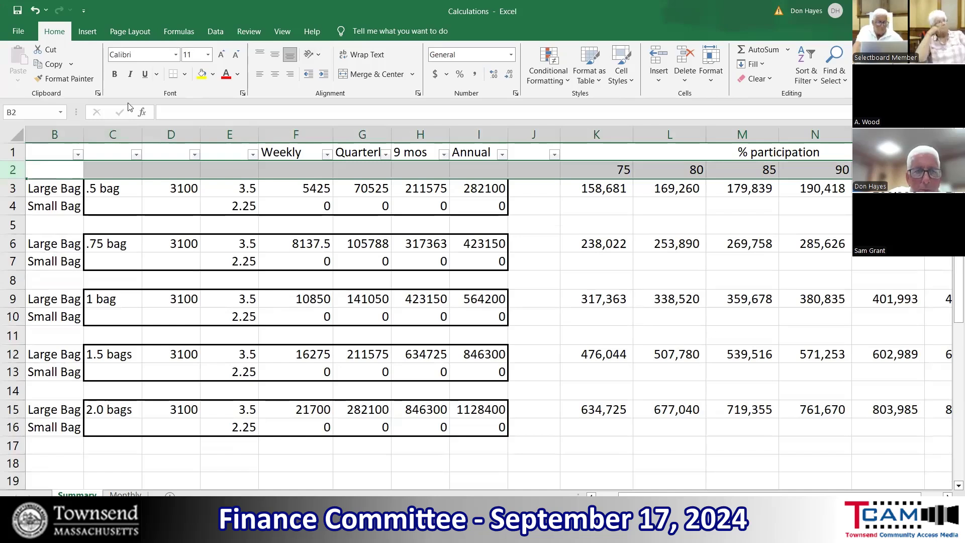
right_click(18, 173)
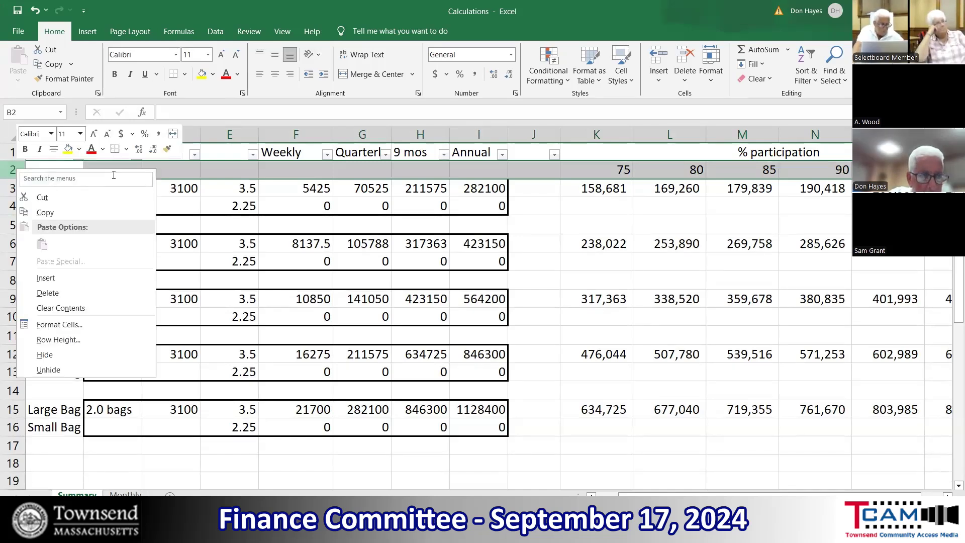
key("Escape")
Examine the large bag count, unit price and weekly formula of the FY 2025 1.5 bags scenario.
scroll(209, 227, "down", 1)
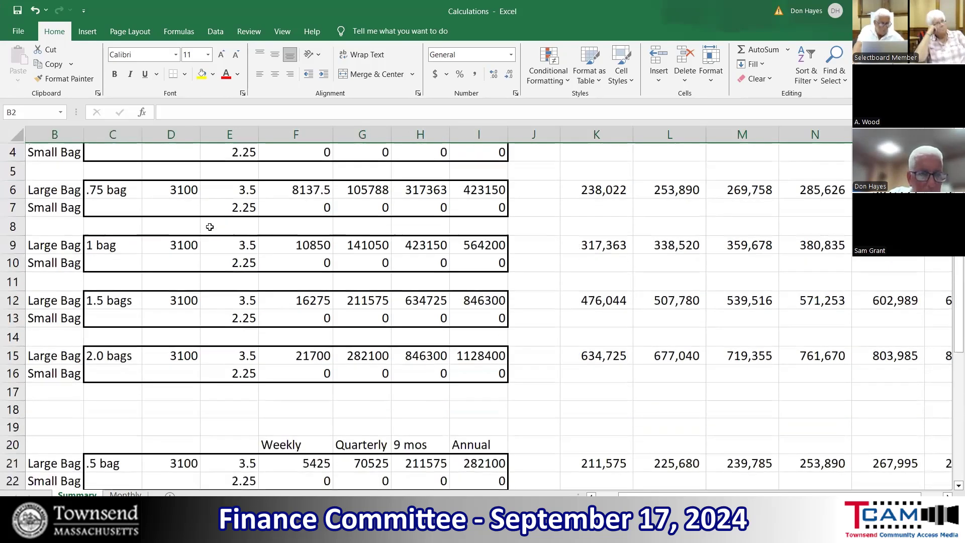
scroll(209, 227, "down", 2)
left_click(113, 192)
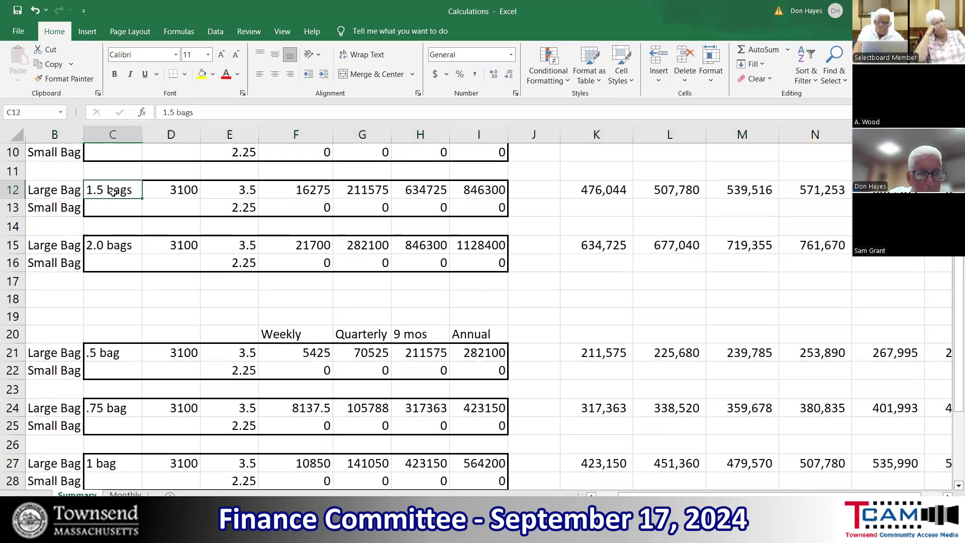
left_click(184, 192)
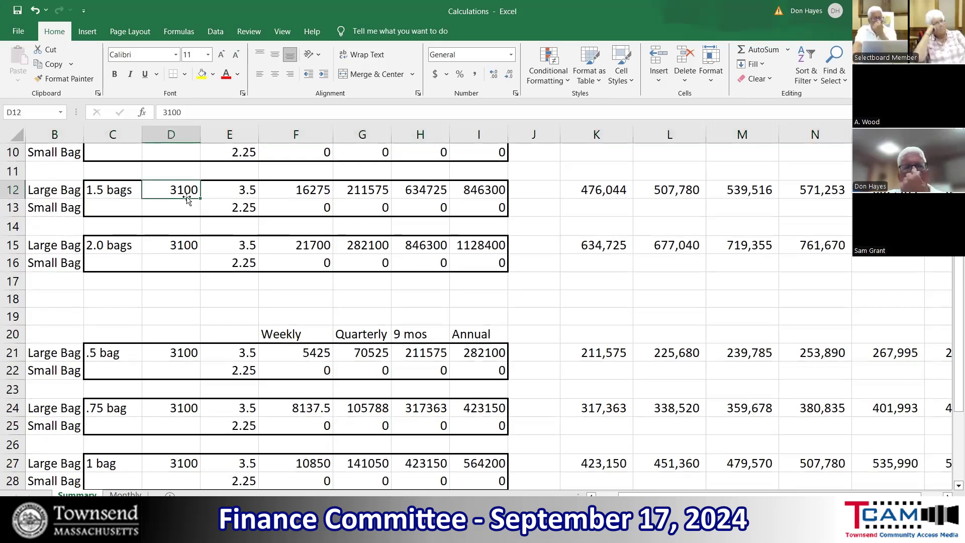
left_click(218, 191)
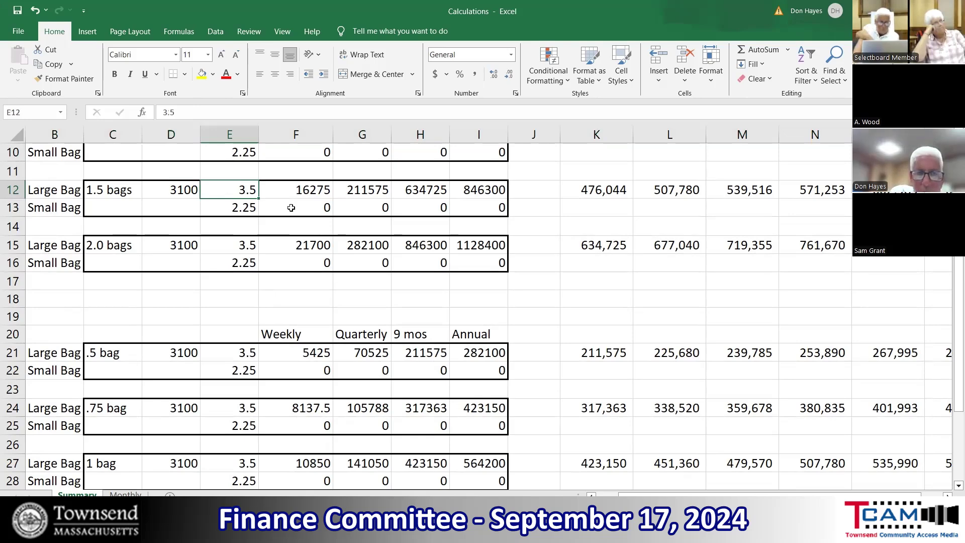
left_click(293, 190)
Review the Weekly, Quarterly and 9 mos columns and their amounts for large bags in the 1.5 bags scenario.
scroll(291, 190, "up", 3)
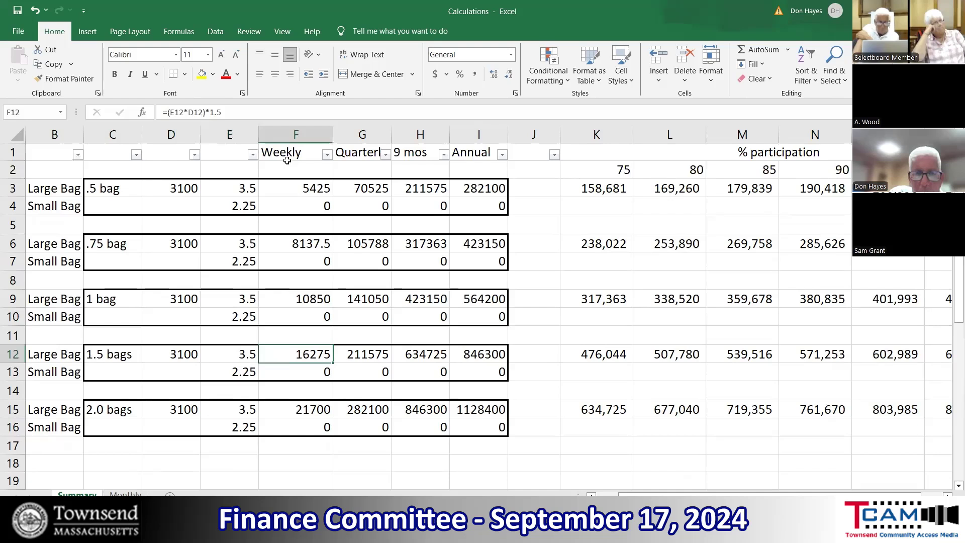
left_click(294, 130)
left_click(361, 130)
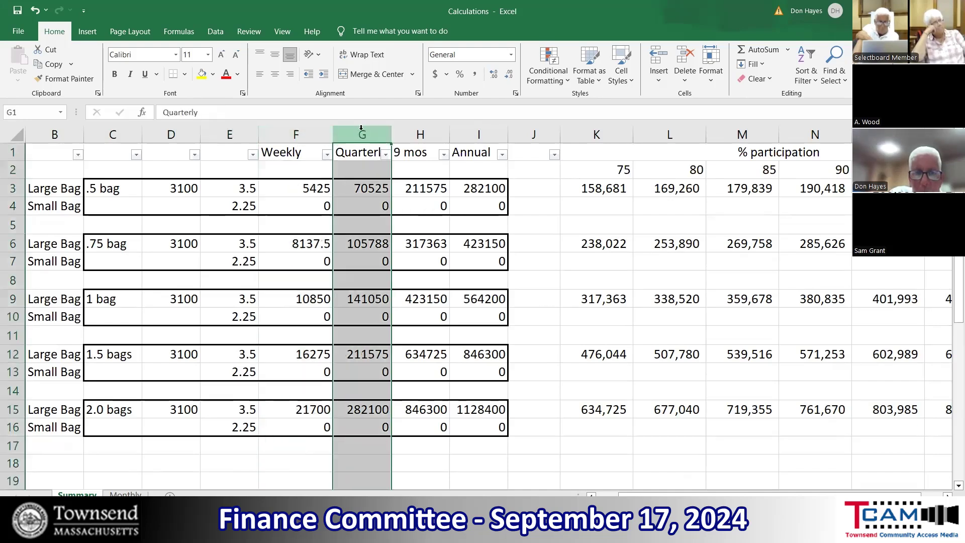
left_click(423, 137)
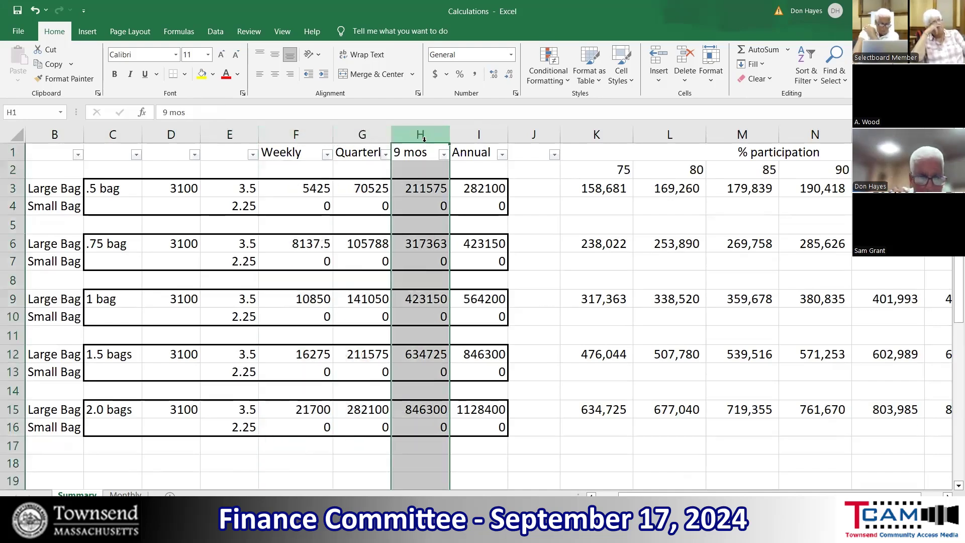
left_click(427, 352)
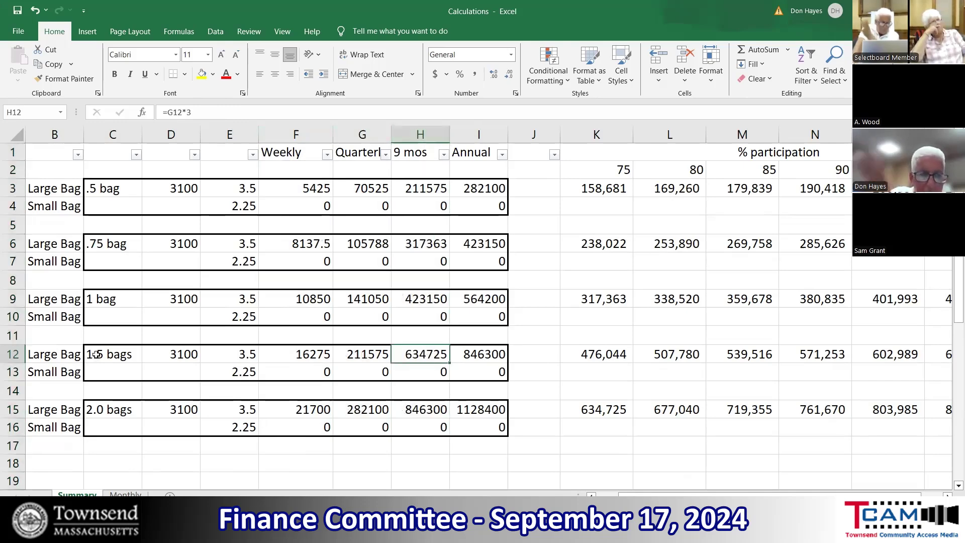
left_click_drag(97, 354, 377, 359)
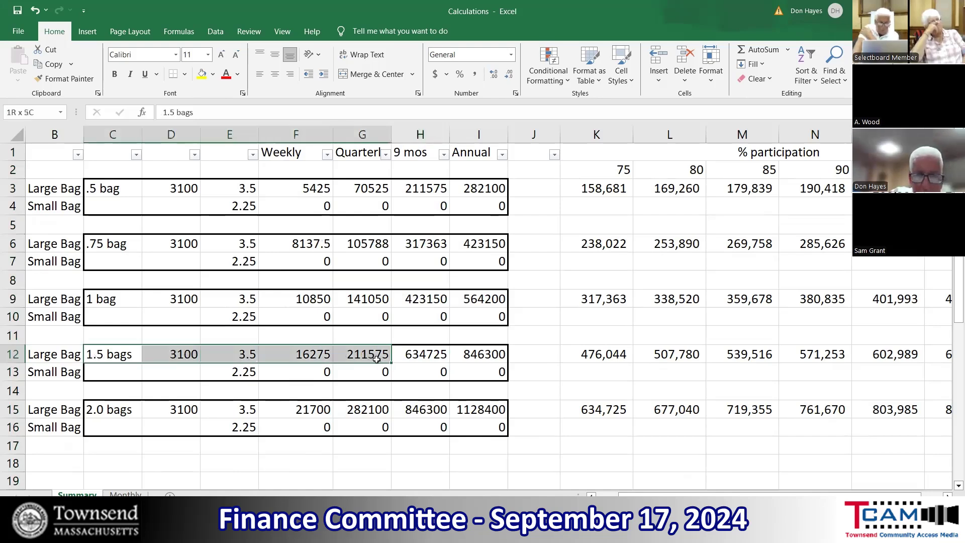
left_click(373, 353)
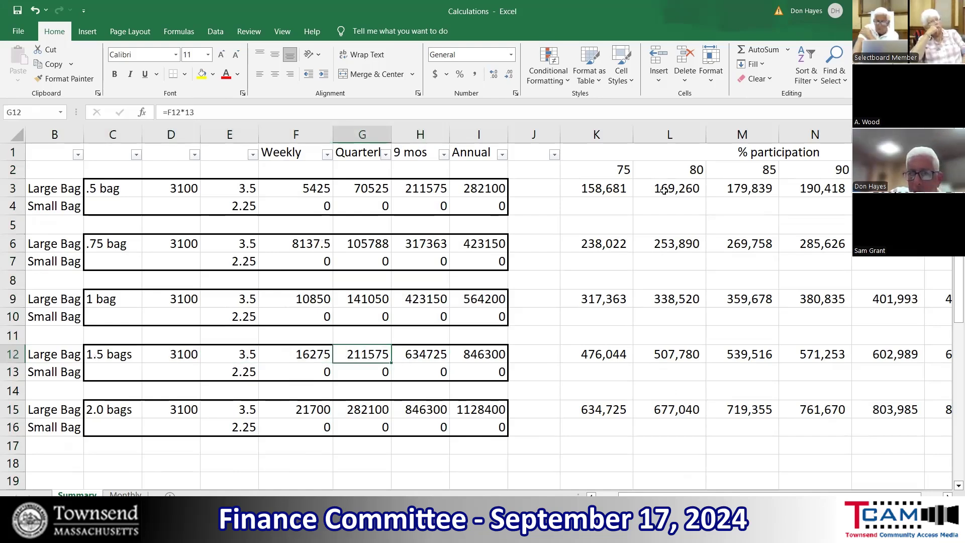
Examine the % participation levels, the 85 percent amounts for .75, 1 and 1.5 bags, and the 1.5 bags large and small rows.
left_click(747, 154)
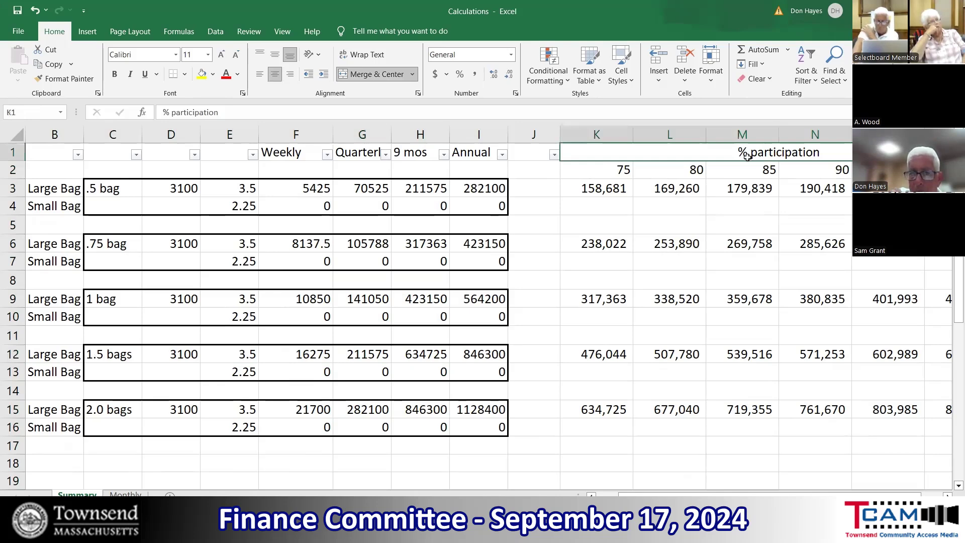
left_click(620, 171)
left_click(677, 176)
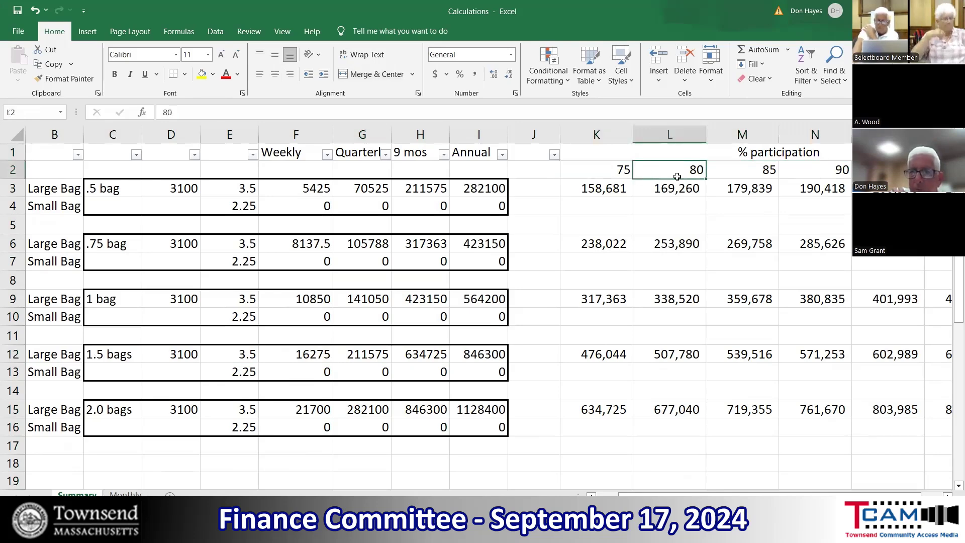
left_click(727, 173)
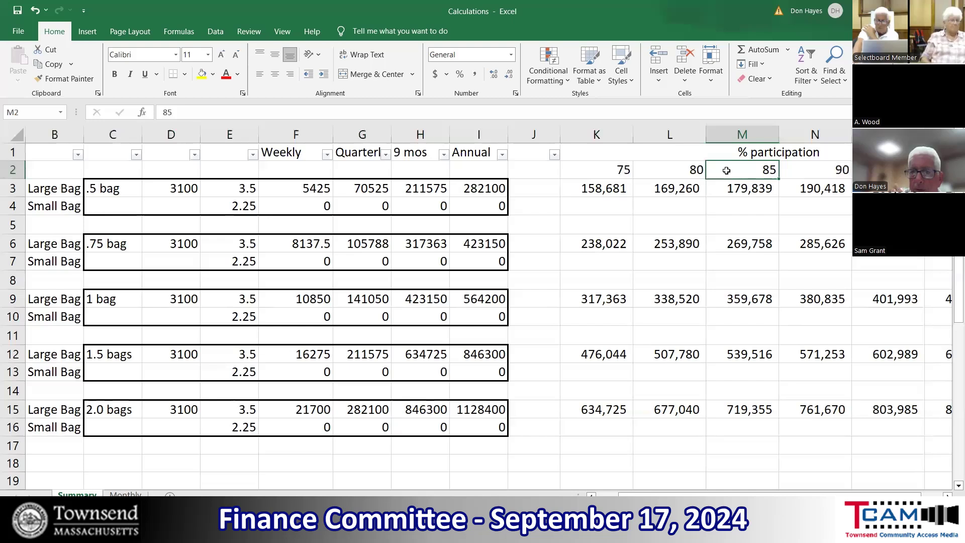
left_click(732, 242)
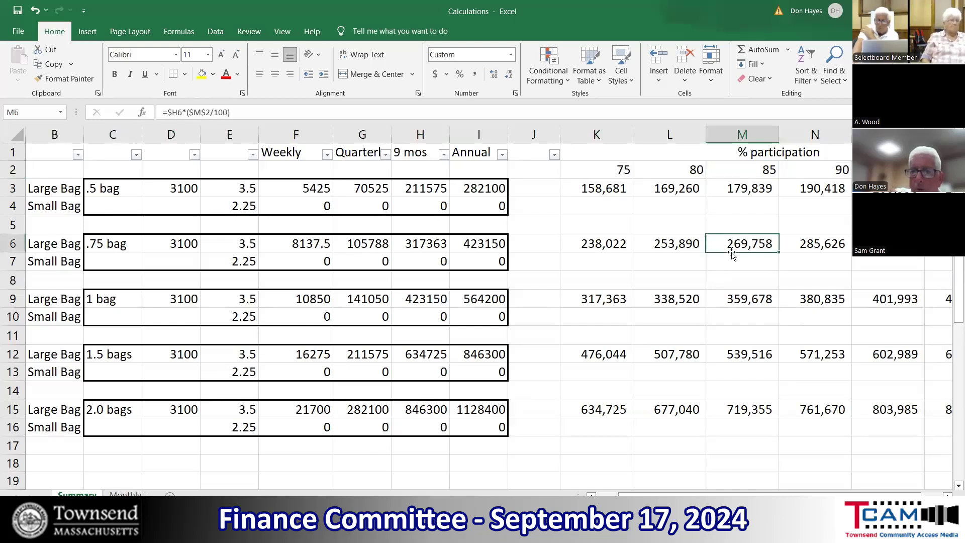
left_click(727, 299)
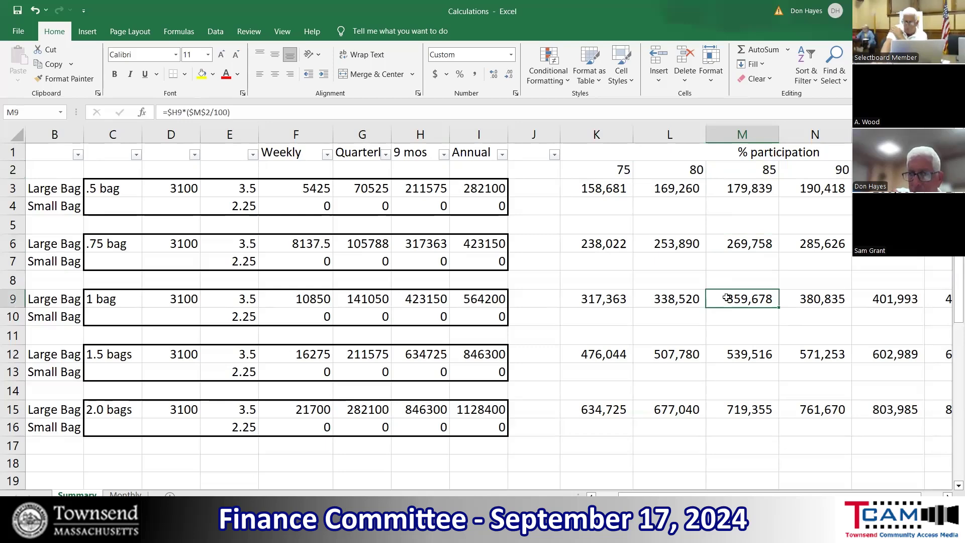
left_click(735, 356)
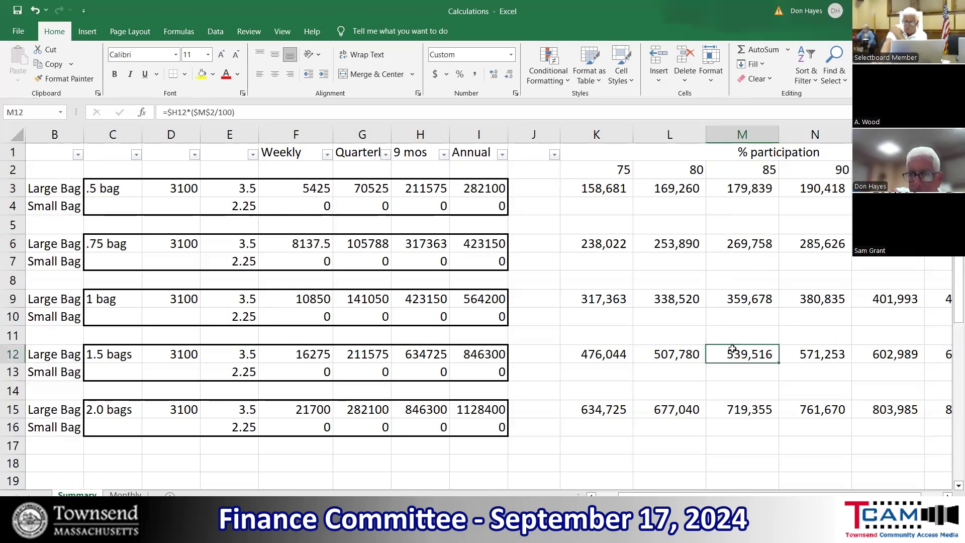
left_click(9, 354)
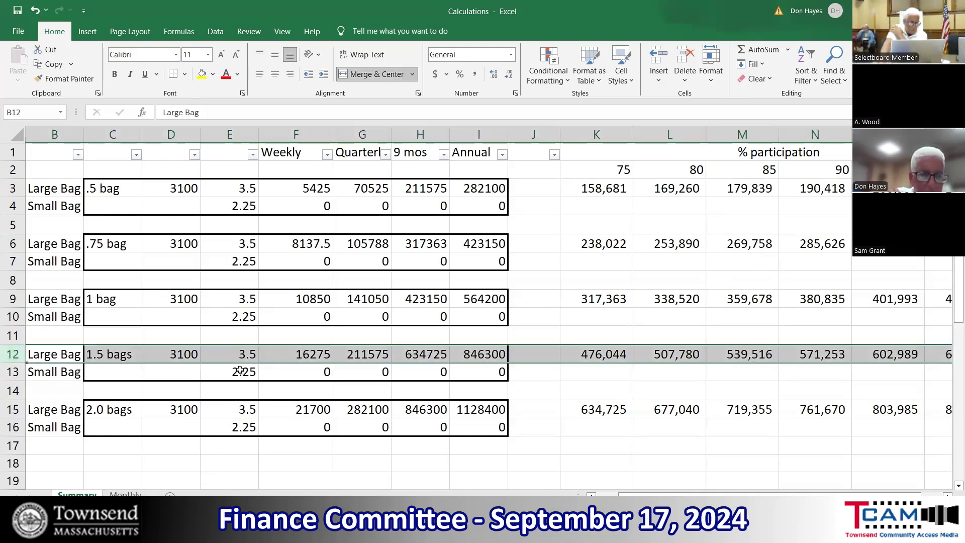
left_click(13, 372)
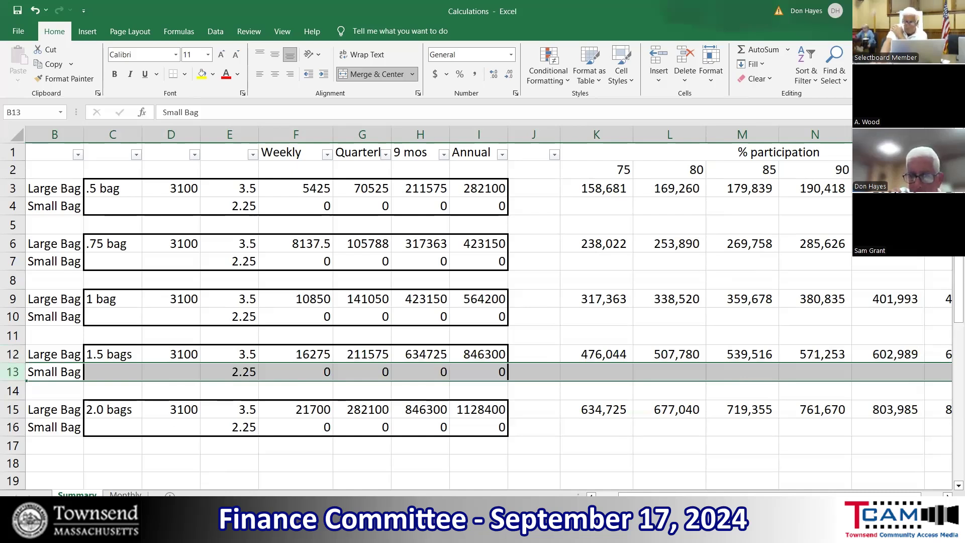
In the FY 2026 .5 bag scenario, set the large bag count to 2500 and the small bag count to 600.
scroll(172, 417, "down", 4)
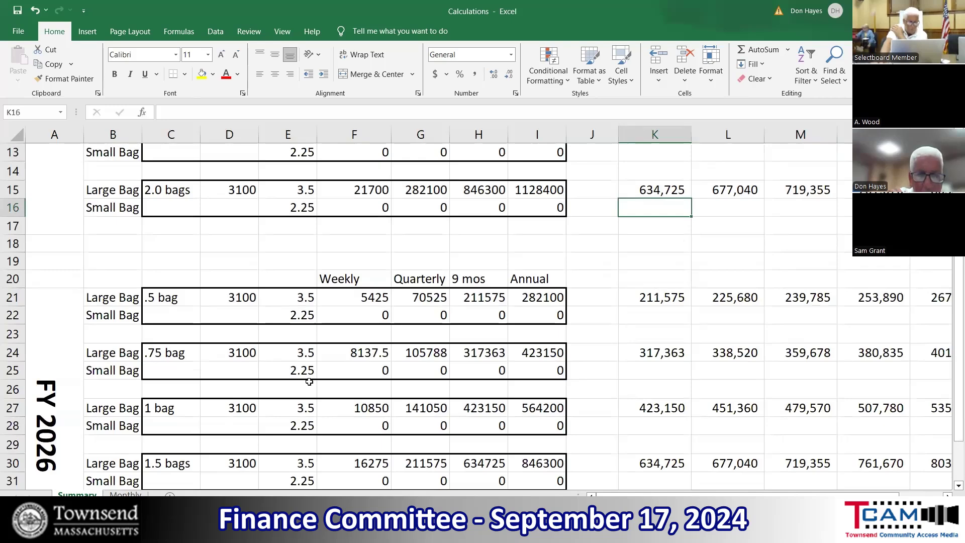
scroll(299, 427, "down", 1)
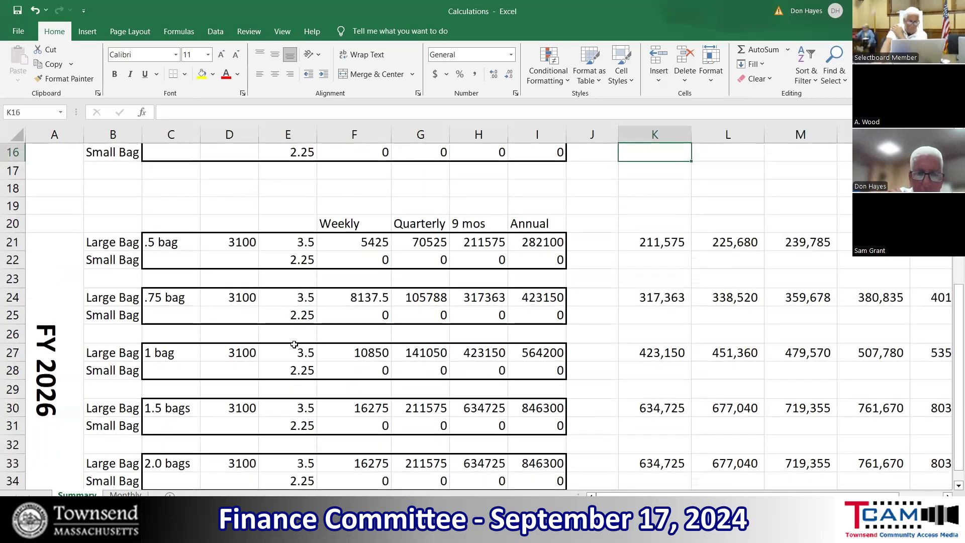
left_click(290, 264)
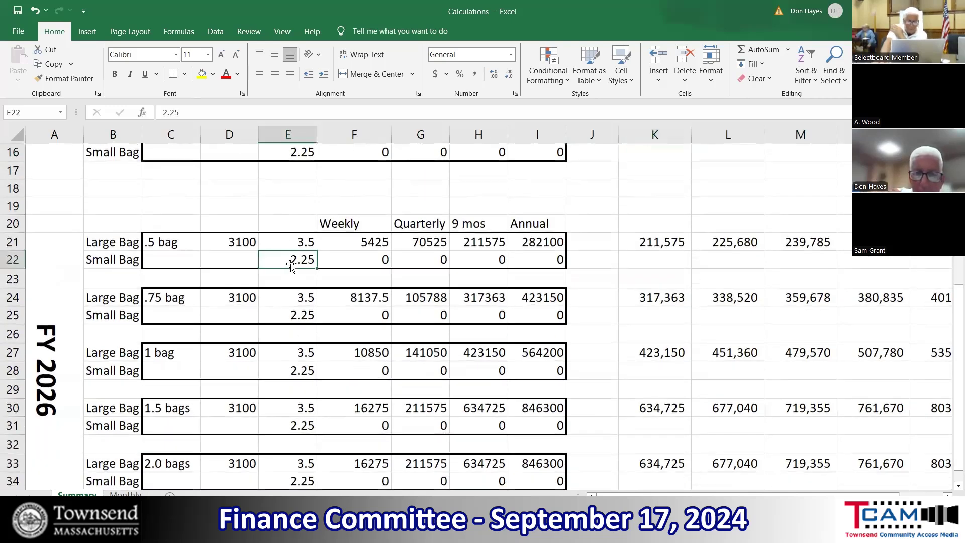
left_click(344, 256)
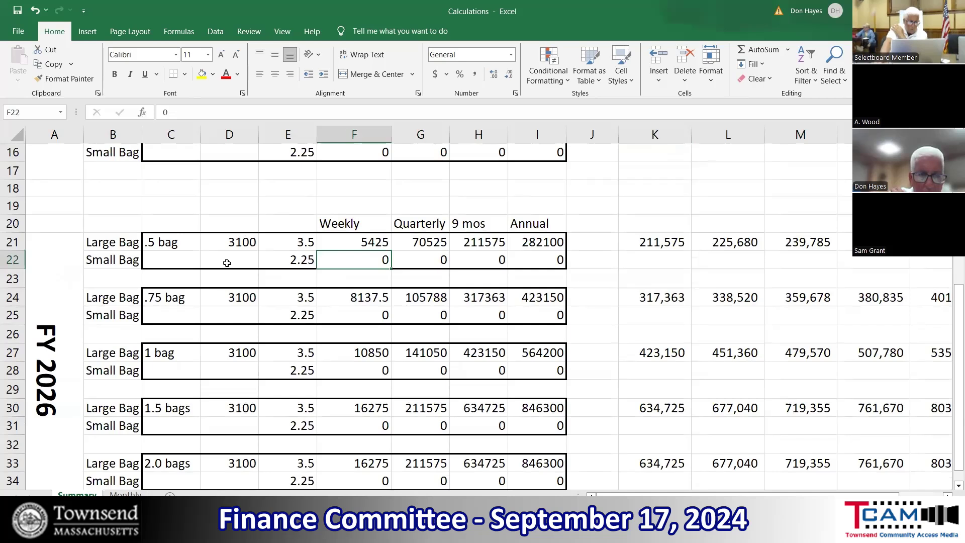
left_click(245, 243)
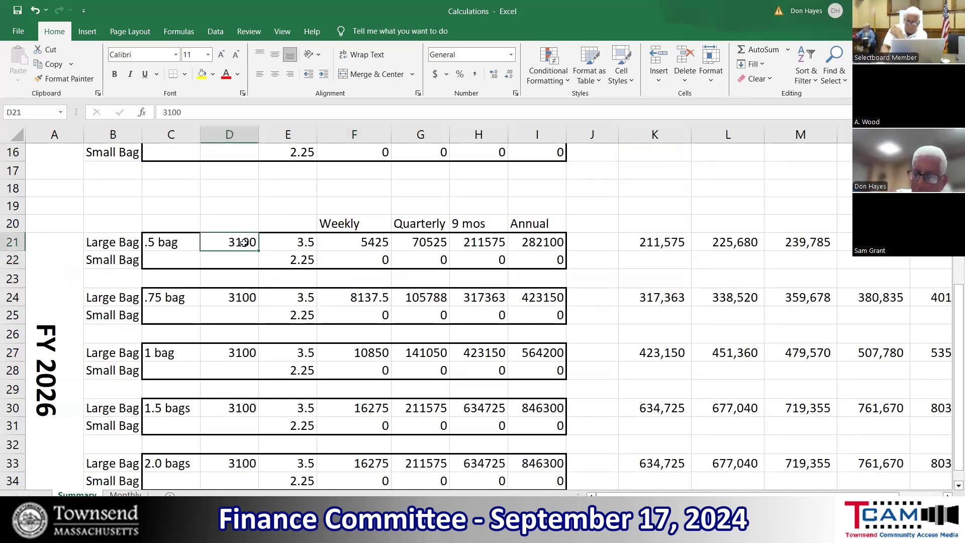
type("2500")
key("Return")
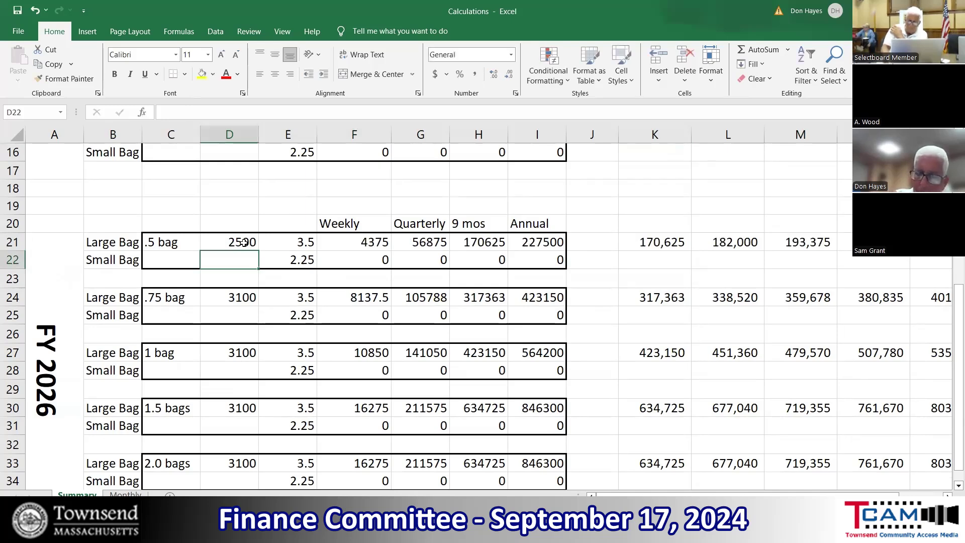
type("6")
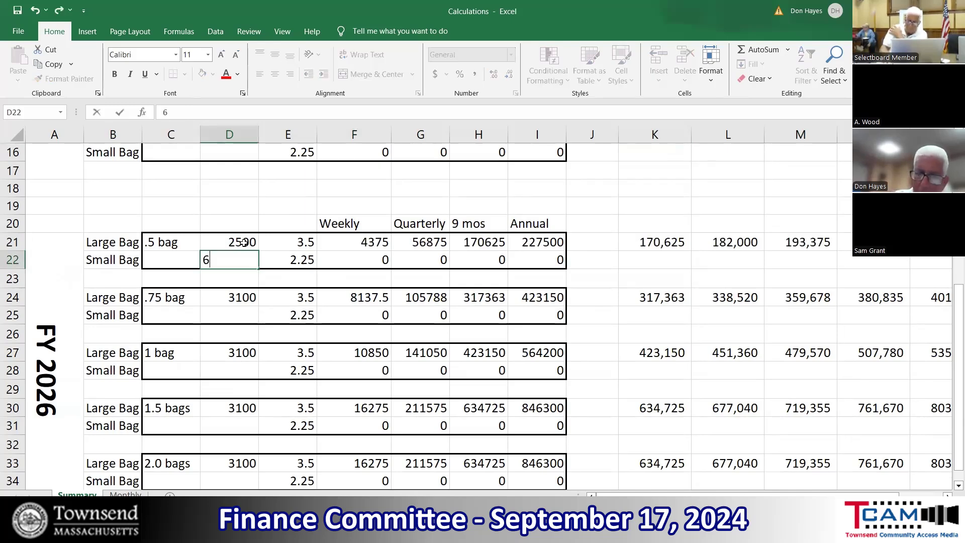
type("00")
key("Return")
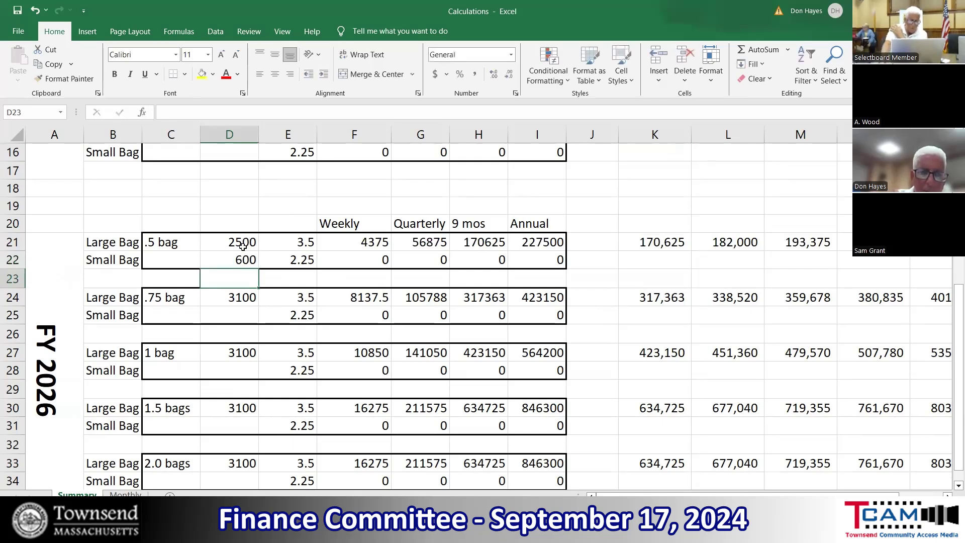
Examine the bag counts, unit price and weekly formula of the FY 2026 .5 bag scenario, and review the FY 2025 scenarios.
left_click_drag(243, 246, 243, 259)
left_click(276, 248)
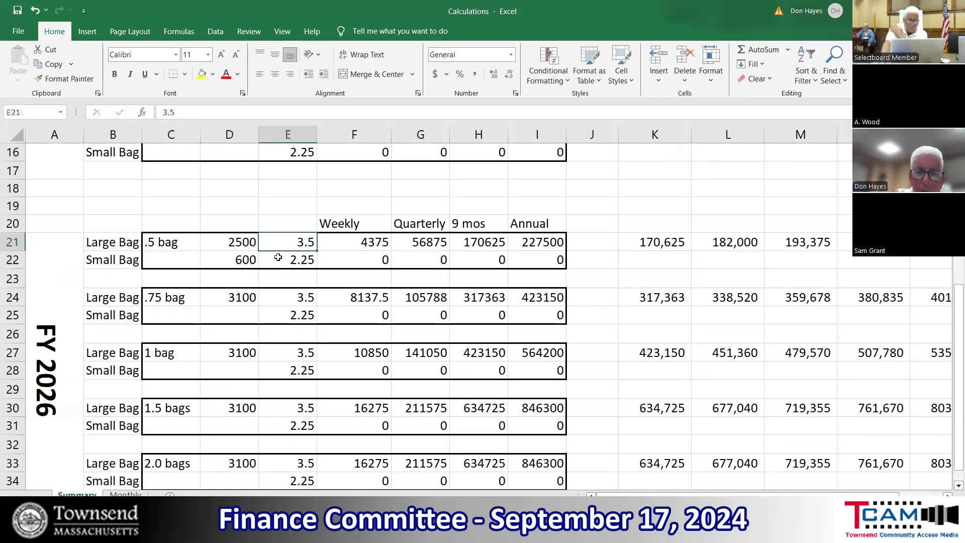
left_click(380, 246)
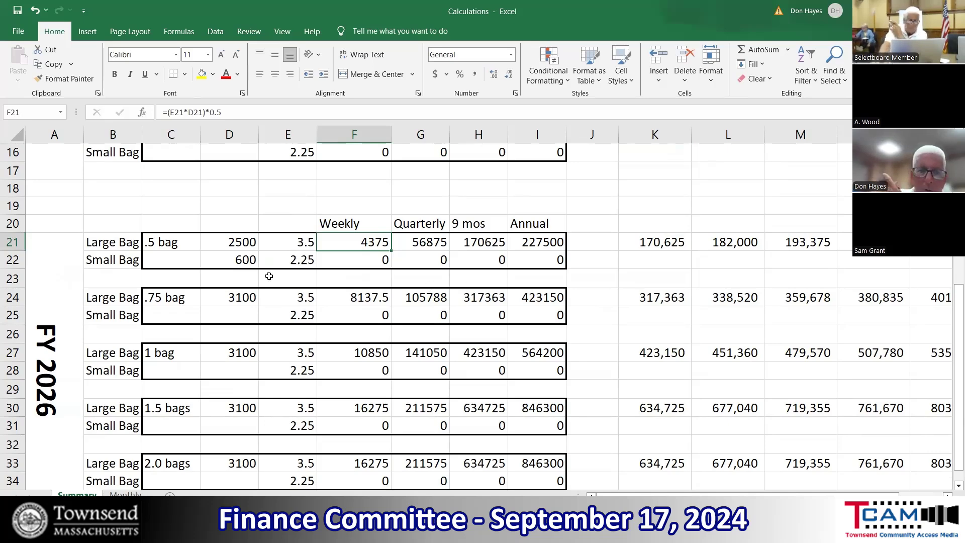
scroll(237, 281, "down", 1)
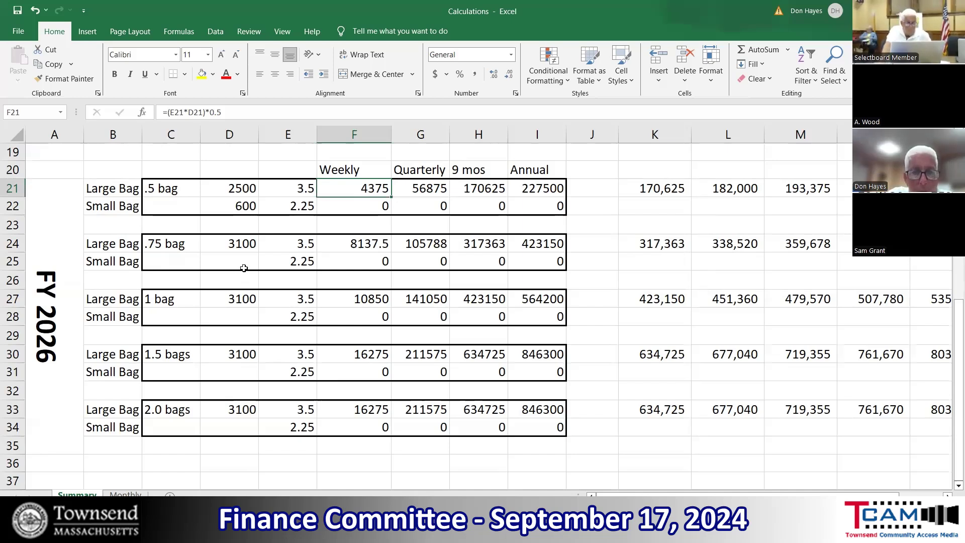
scroll(254, 211, "up", 4)
scroll(229, 242, "up", 2)
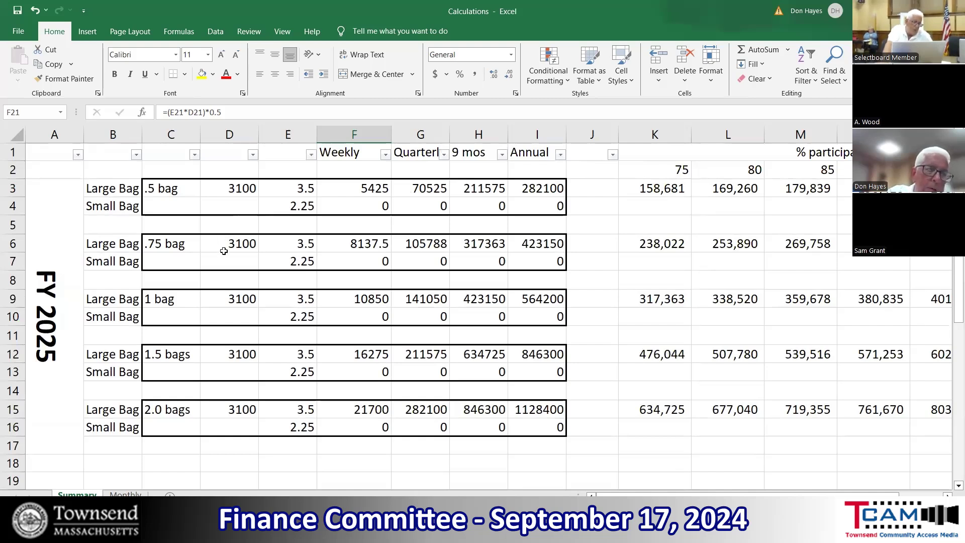
Close the Calculations workbook without saving its changes and switch to the Sep_17_2024_b agenda in Word.
left_click(50, 202)
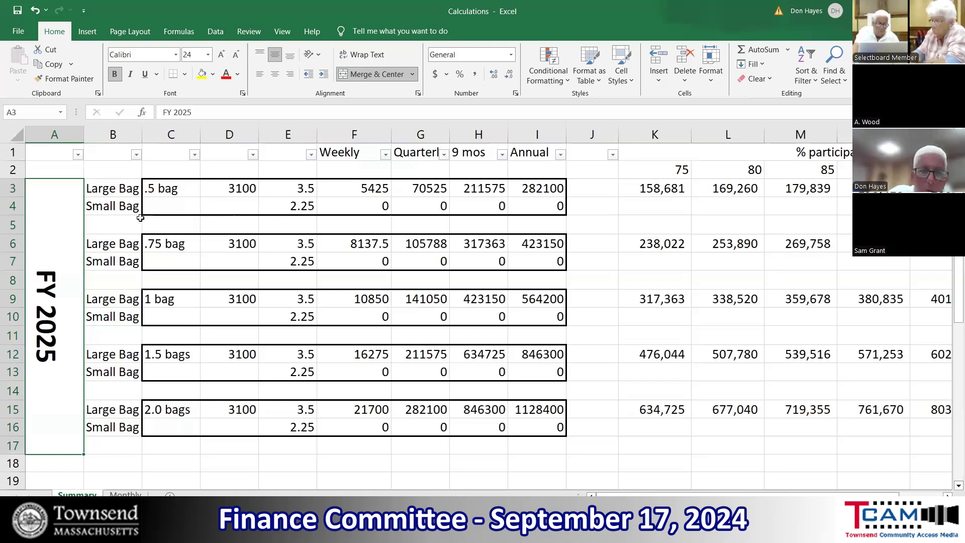
left_click(18, 32)
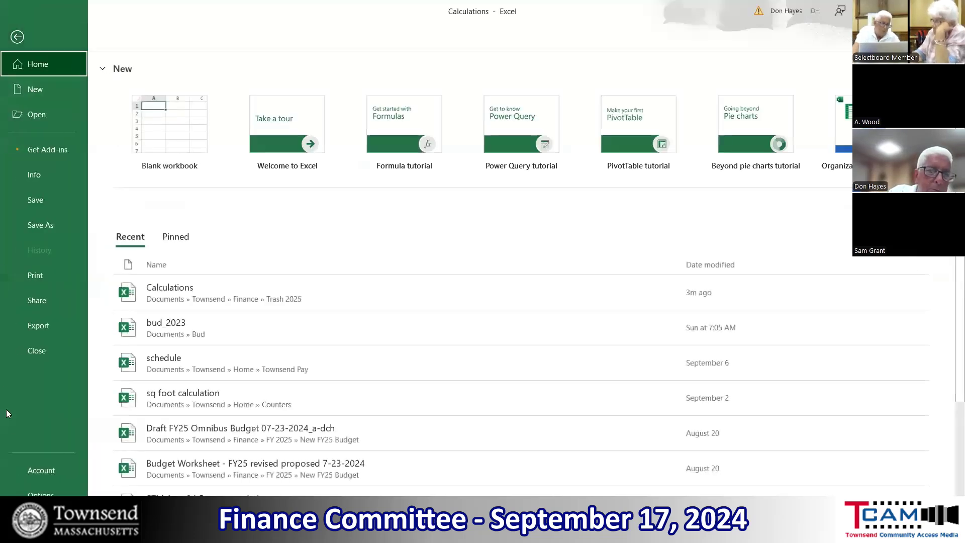
left_click(40, 351)
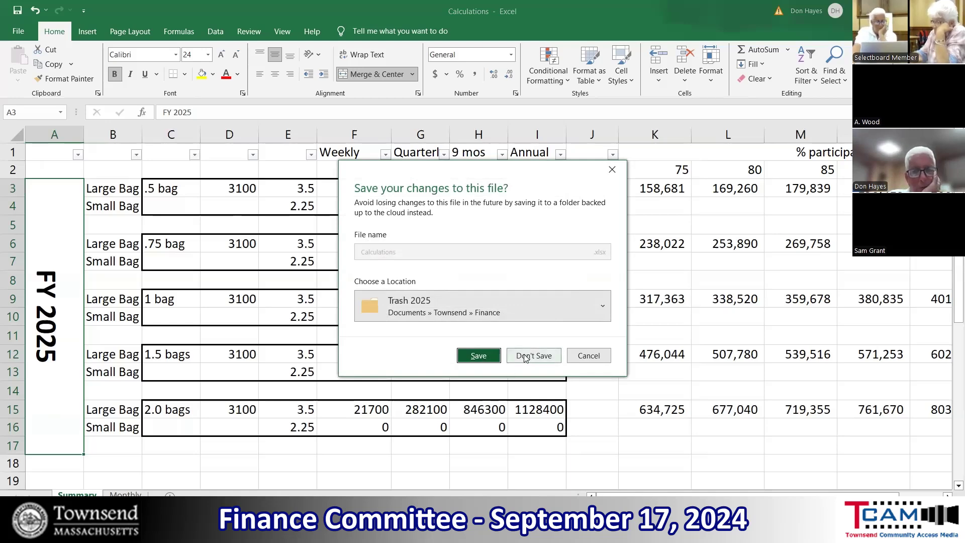
left_click(525, 358)
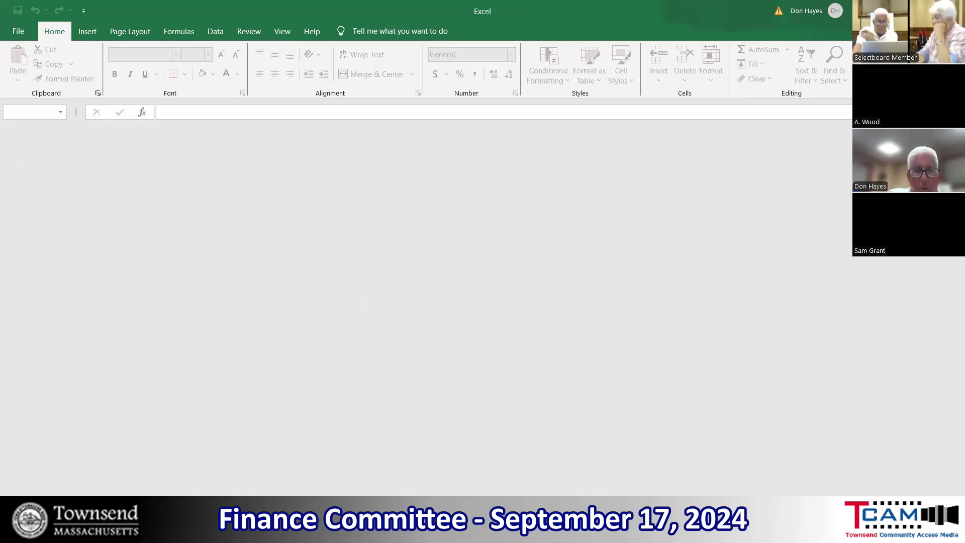
key("alt+Tab")
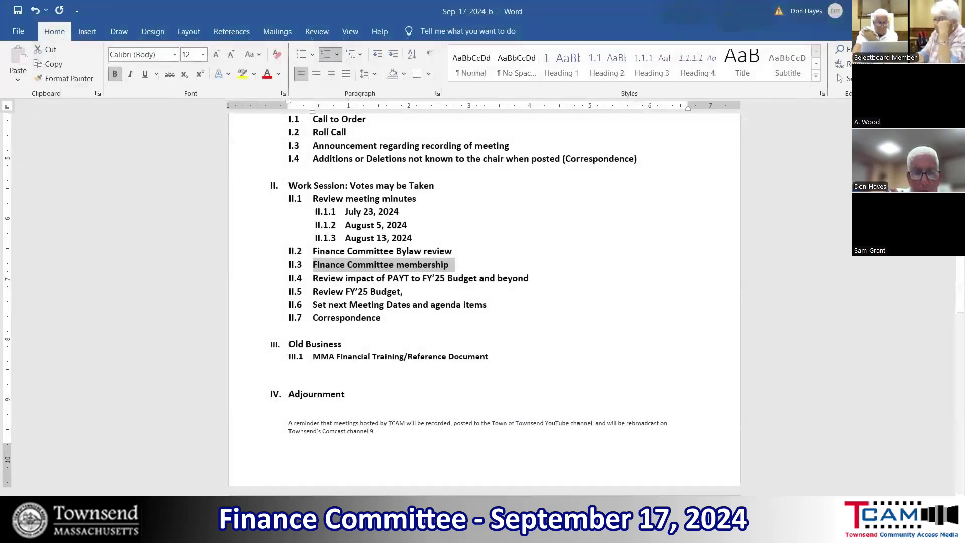